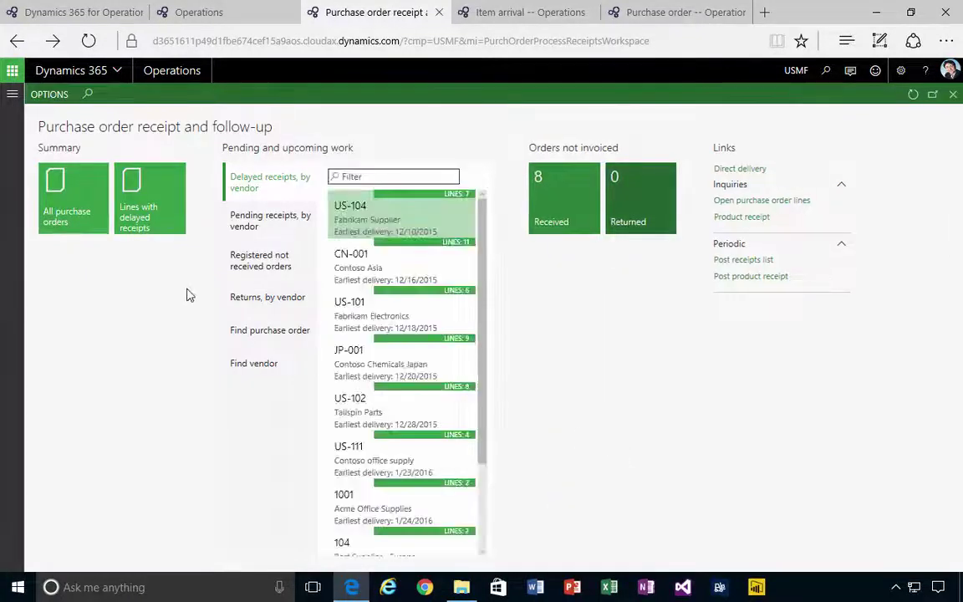
# Filter All purchase orders to order 00000060 and show its Receive actions
pyautogui.click(242, 275)
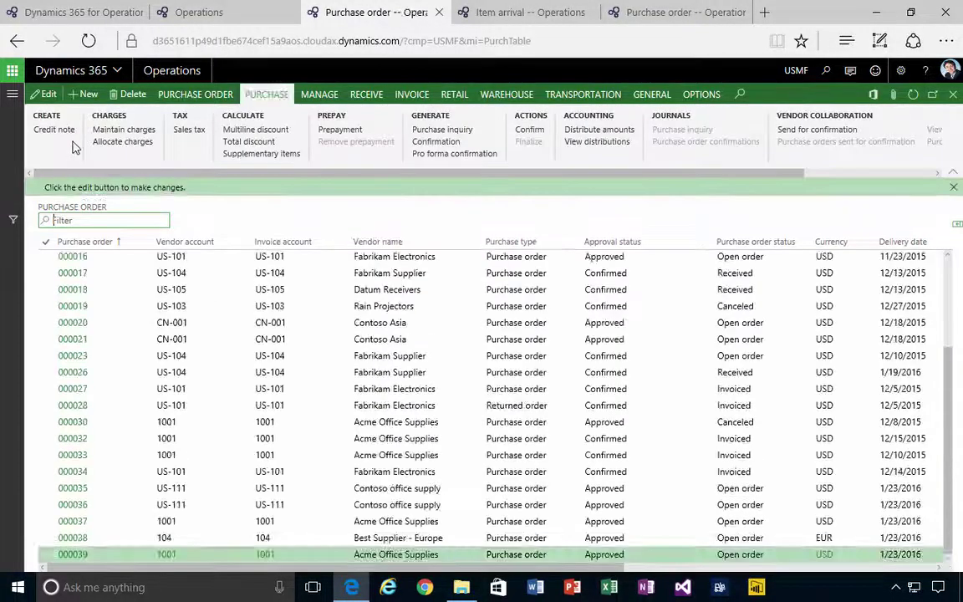
pyautogui.write('0')
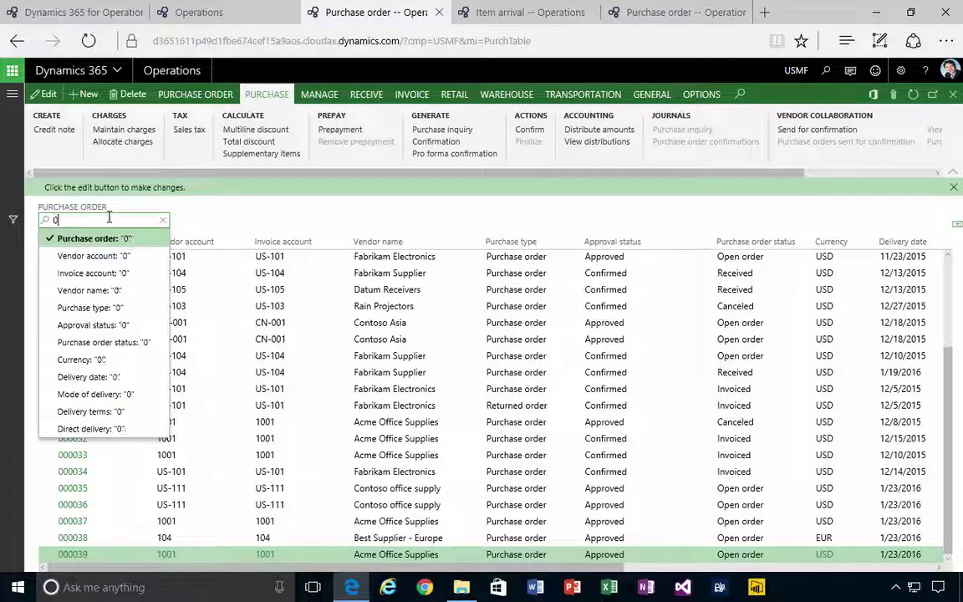
pyautogui.write('0000060')
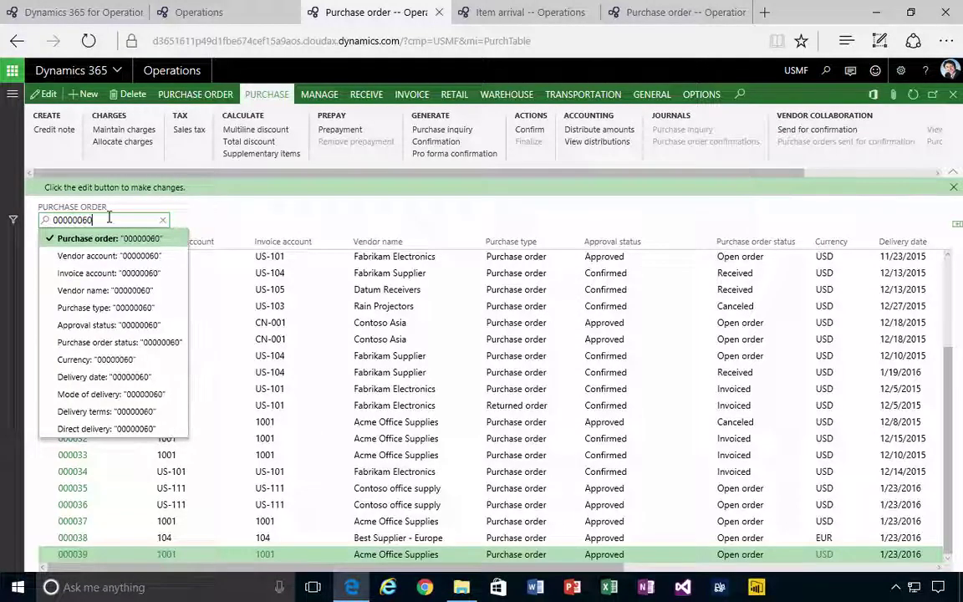
pyautogui.press('Return')
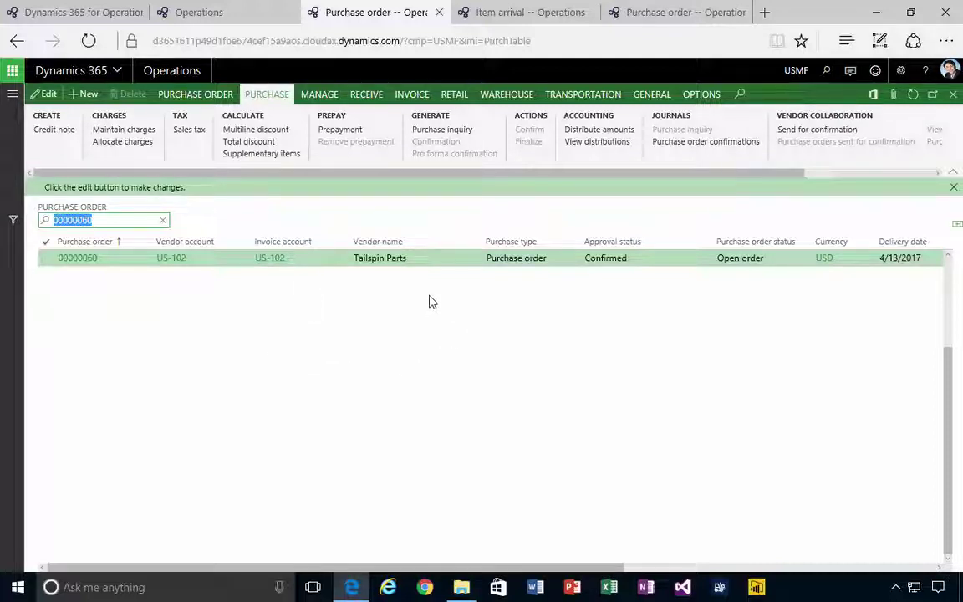
pyautogui.click(367, 98)
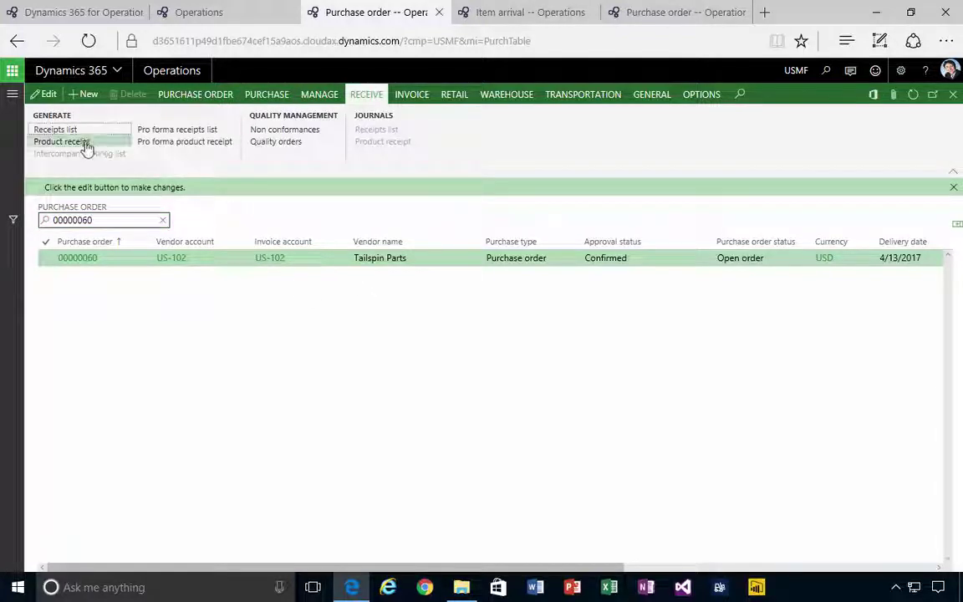
# Start a product receipt for order 00000060 with receipt number 'ywer'
pyautogui.click(62, 141)
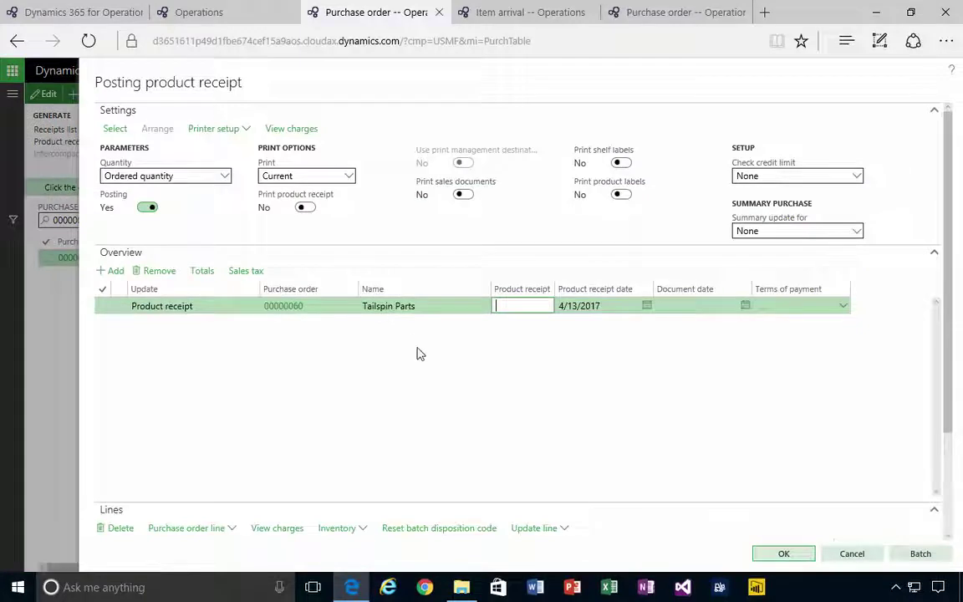
pyautogui.write('hywer')
pyautogui.press('Tab')
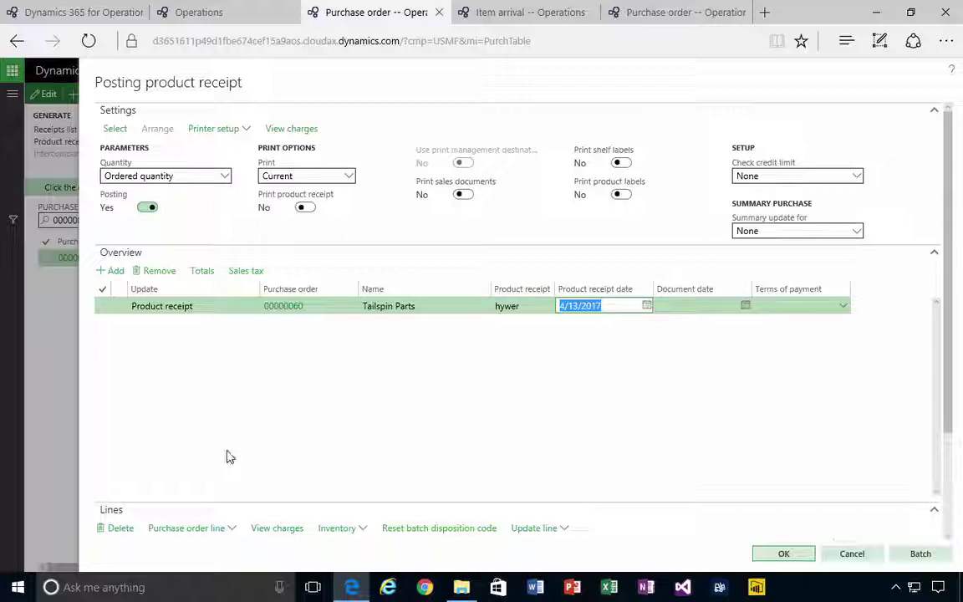
# Collapse Overview and open Registration for the order line via Update line
pyautogui.click(934, 257)
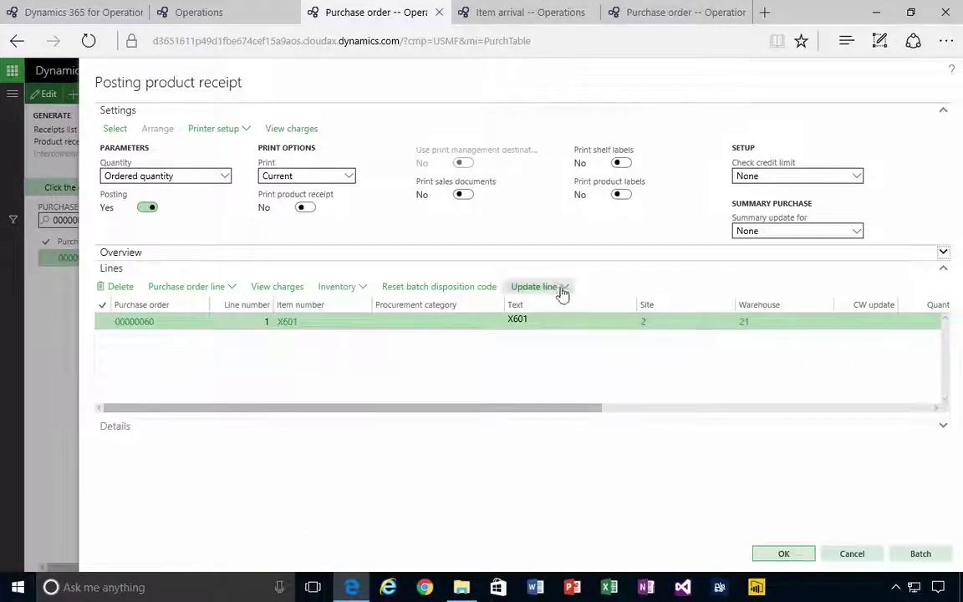
pyautogui.click(566, 288)
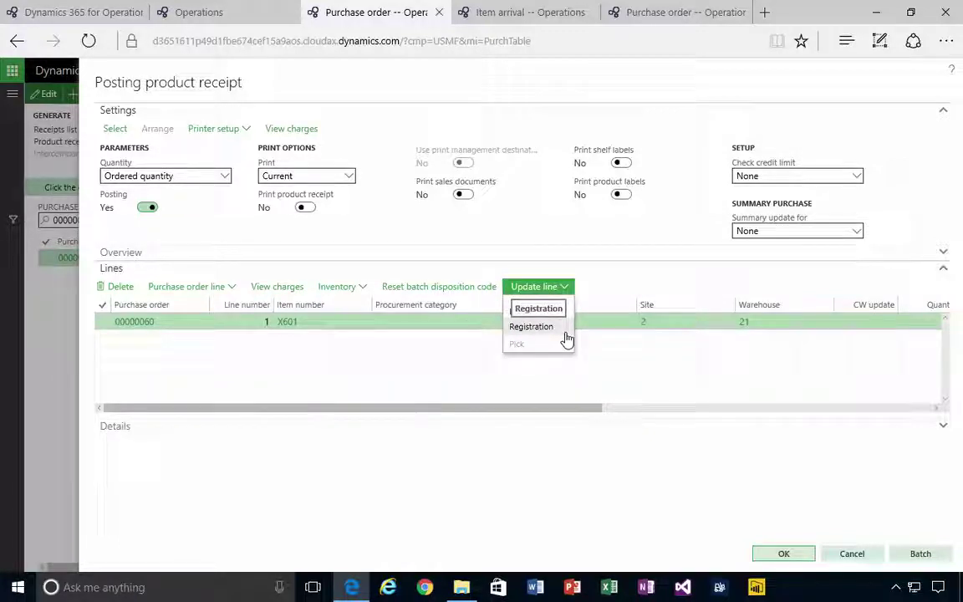
pyautogui.click(538, 331)
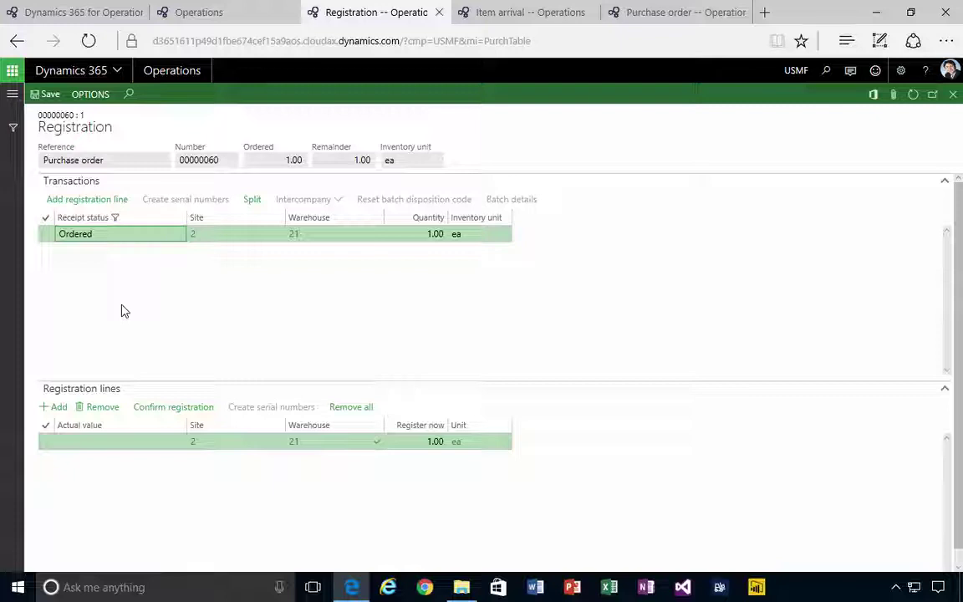
# Confirm registration of the 1.00 ea line and close the Registration form
pyautogui.moveTo(335, 441)
pyautogui.click(159, 408)
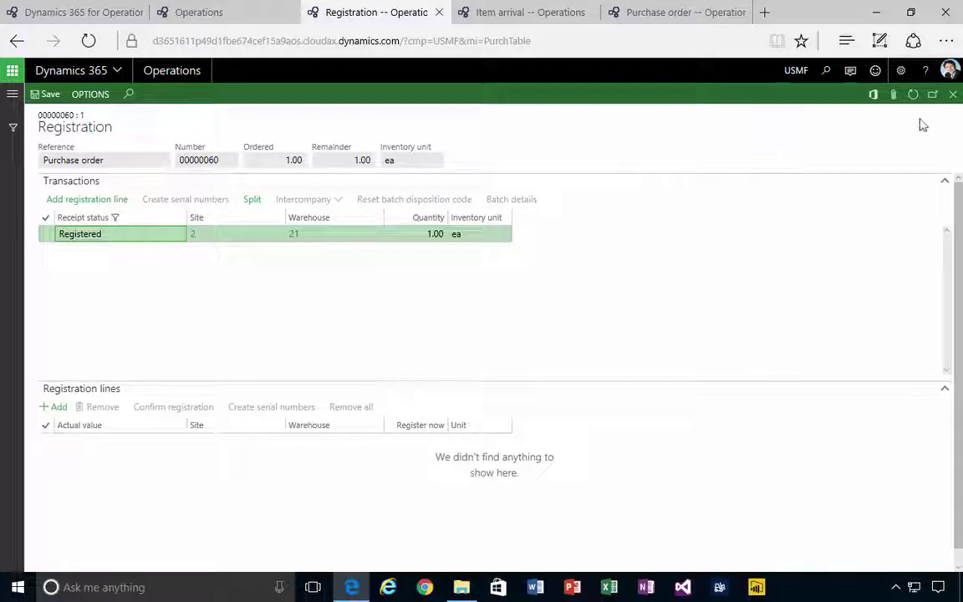
pyautogui.click(953, 95)
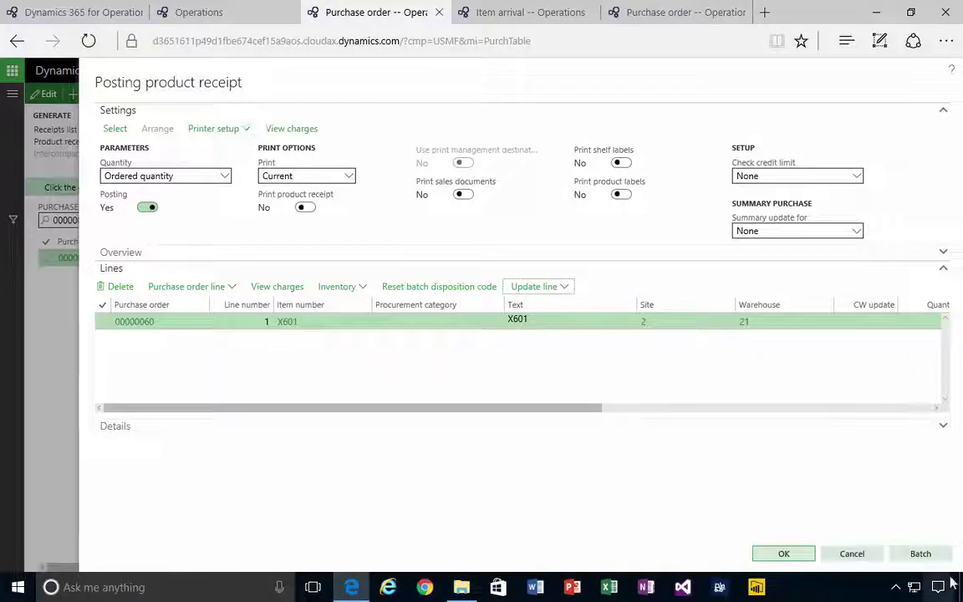
# Cancel the product receipt posting without posting and go back to the dashboard
pyautogui.click(851, 555)
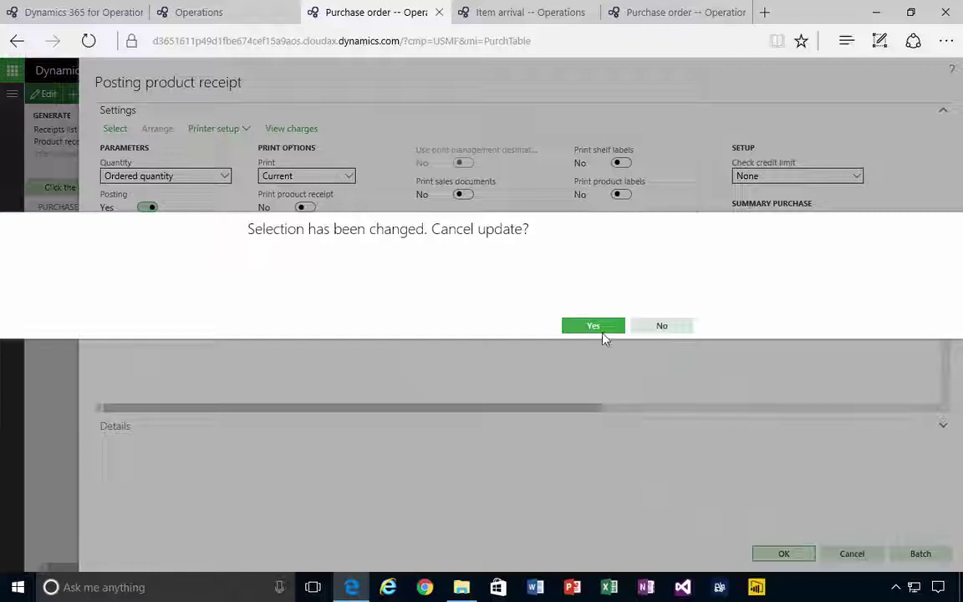
pyautogui.click(602, 331)
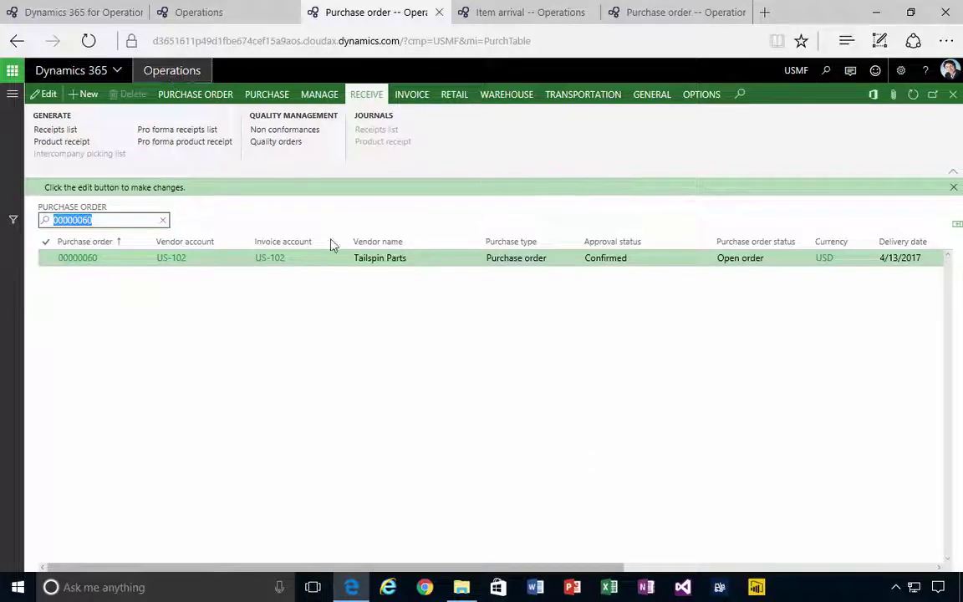
pyautogui.hotkey('alt', 'Left')
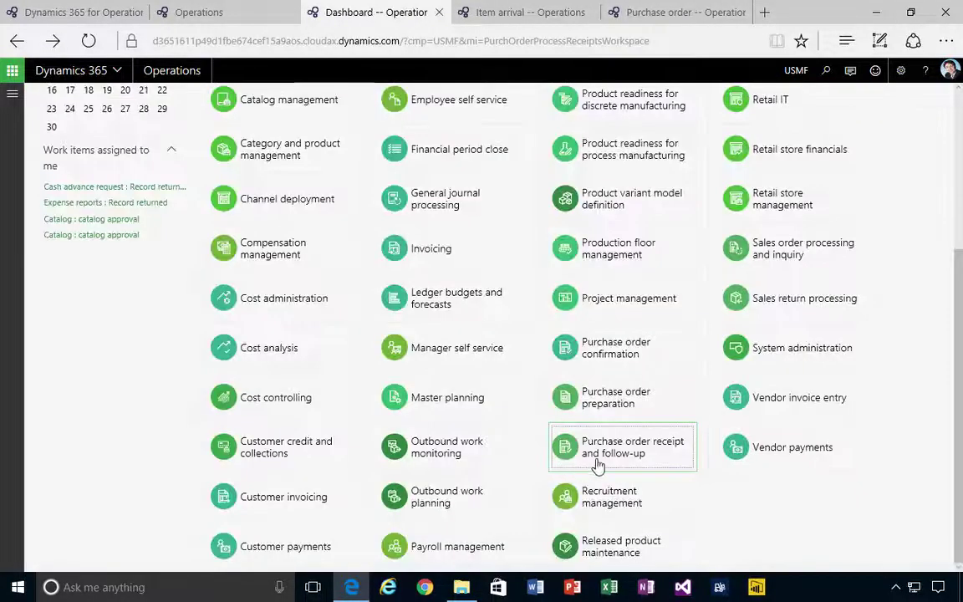
# Show Registered not received orders in Purchase order receipt and follow-up, confirming 00000060 appears
pyautogui.click(598, 461)
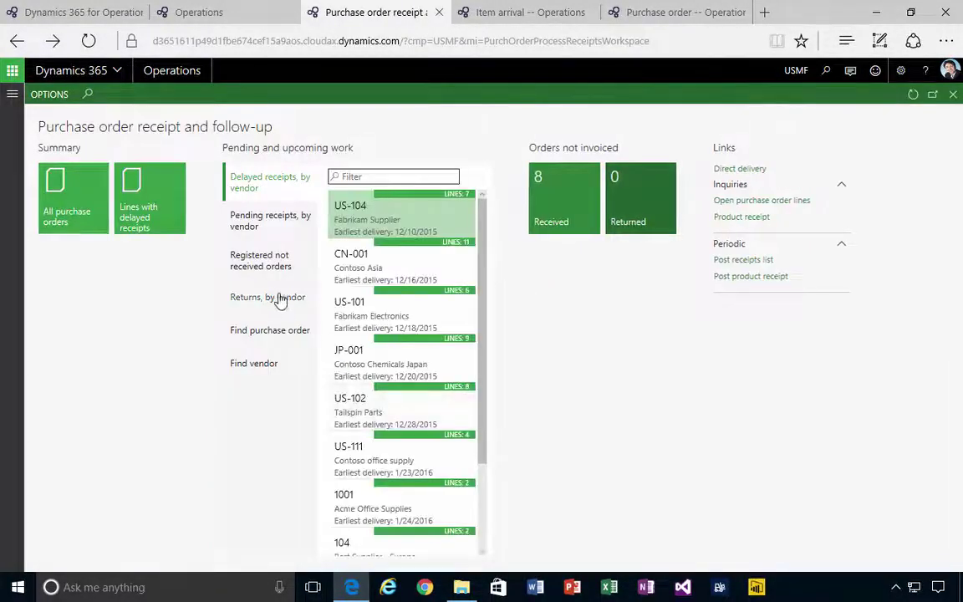
pyautogui.click(258, 266)
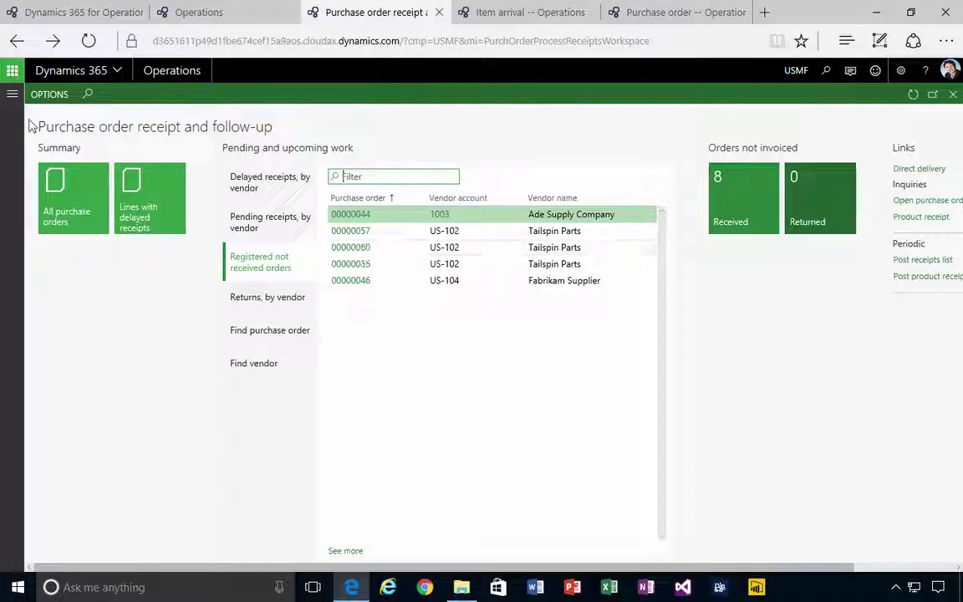
# Go to Inventory management > Journal entries > Item arrival journals
pyautogui.click(11, 94)
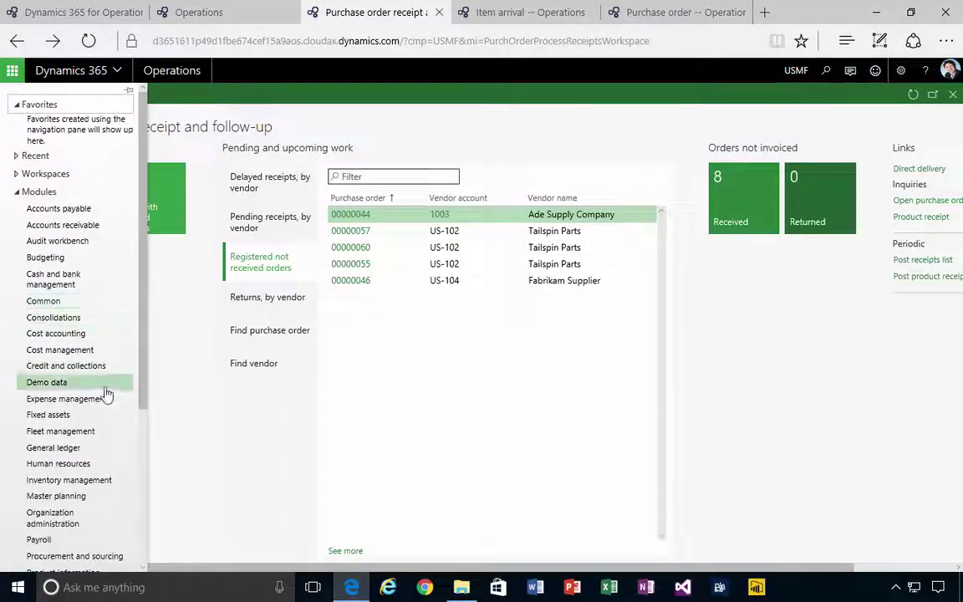
pyautogui.click(76, 484)
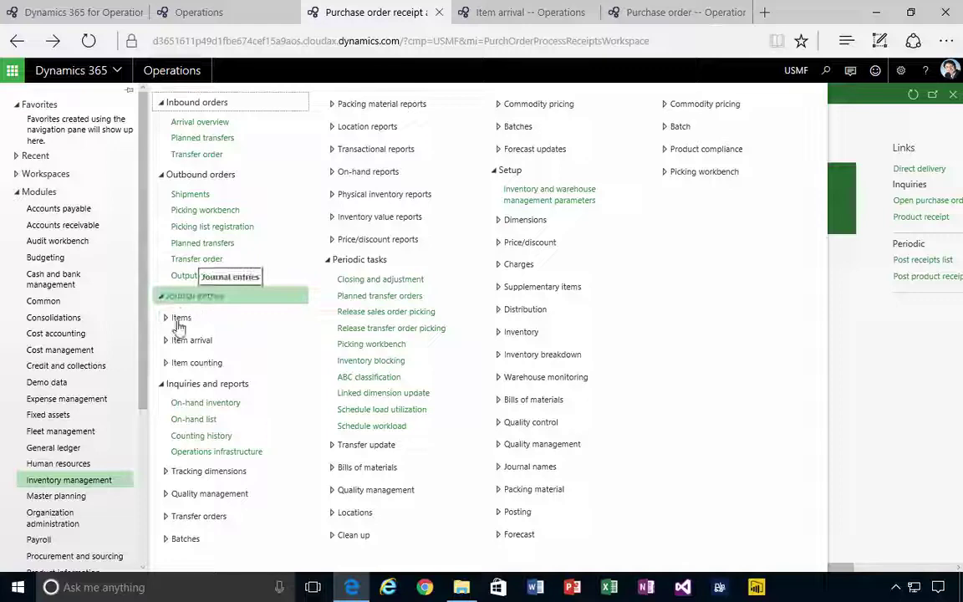
pyautogui.click(167, 346)
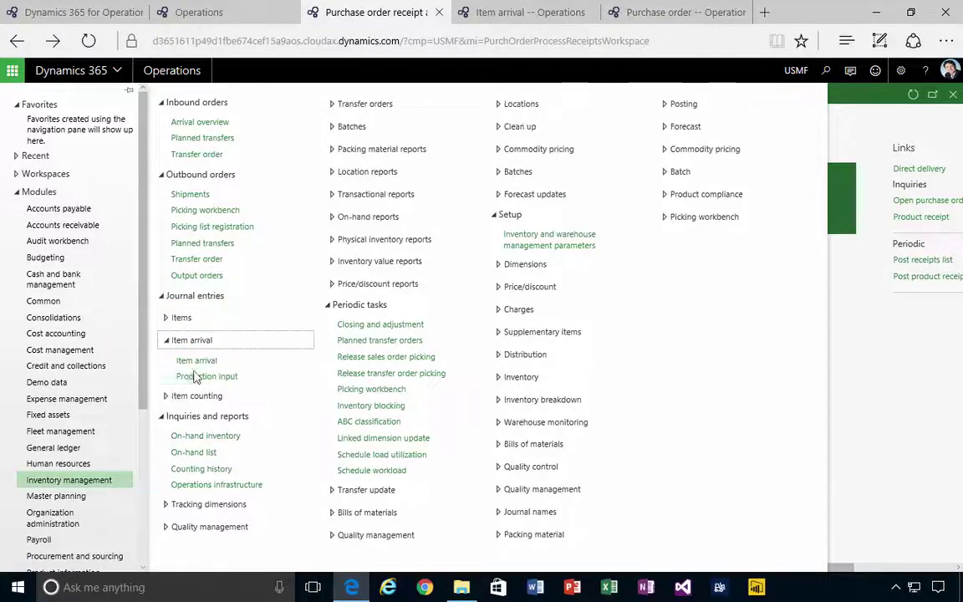
pyautogui.click(192, 361)
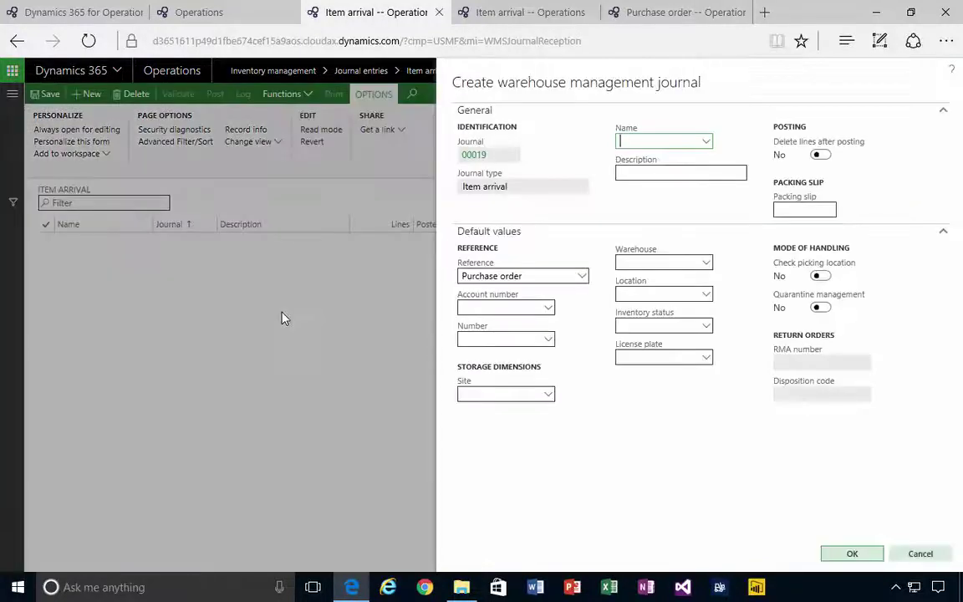
# Set journal name WArr, vendor account US-102 and purchase order 00000061
pyautogui.click(707, 143)
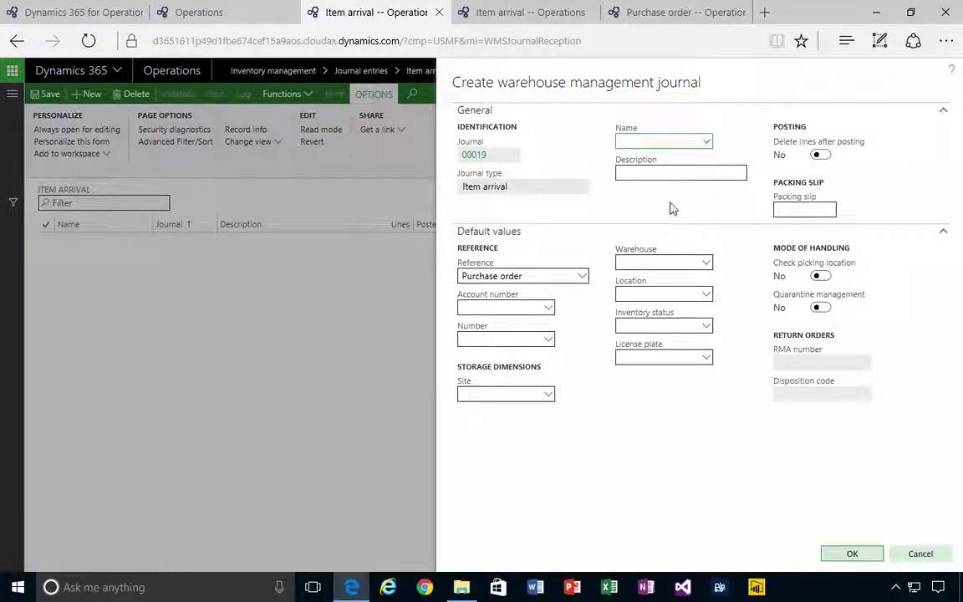
pyautogui.click(687, 175)
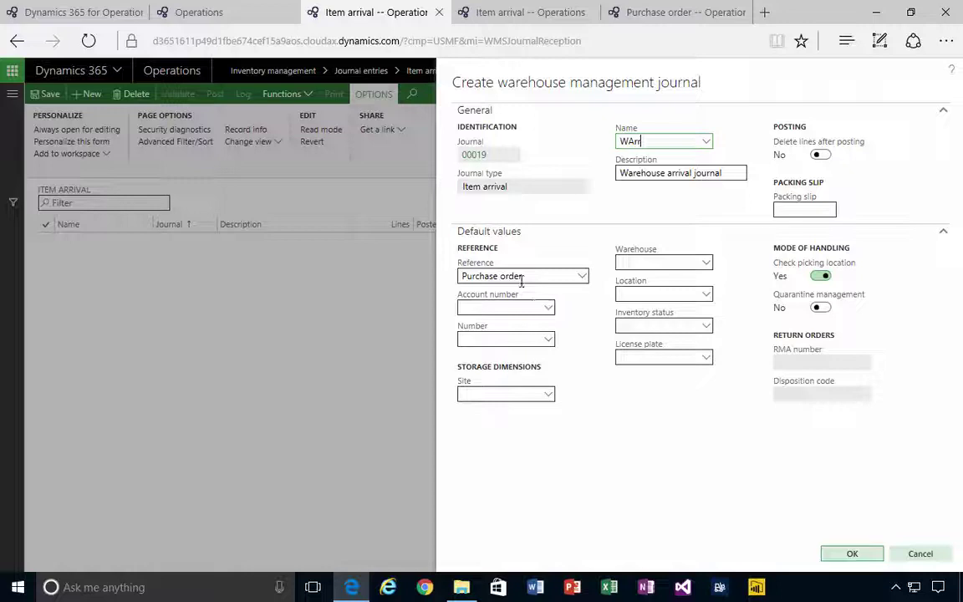
pyautogui.click(530, 309)
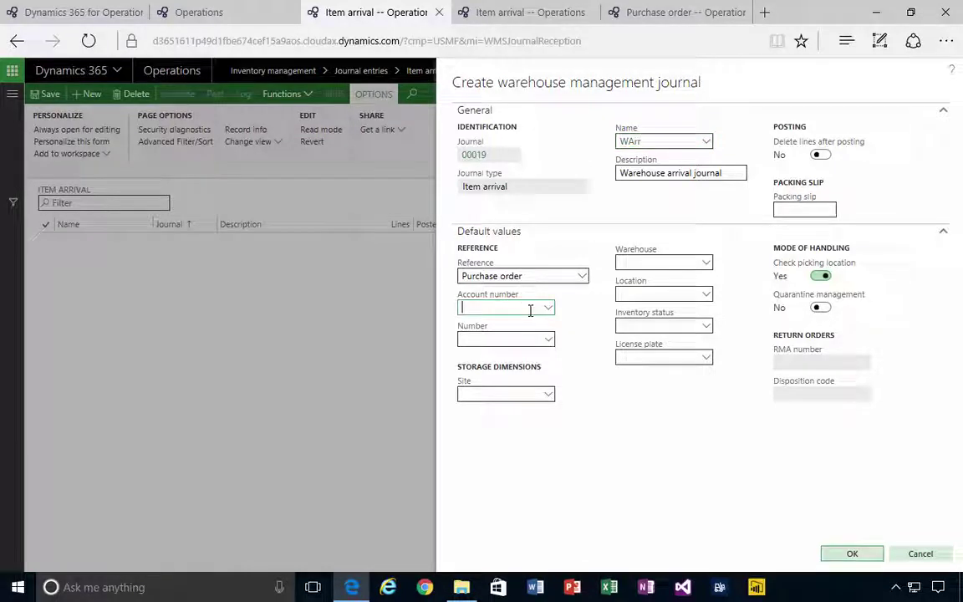
pyautogui.write('US-102')
pyautogui.press('Tab')
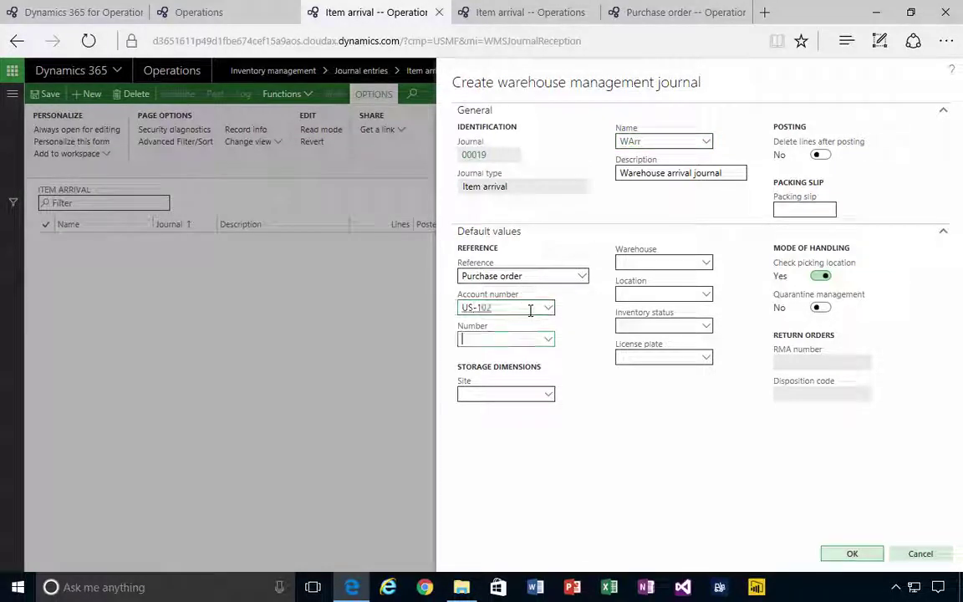
pyautogui.click(547, 340)
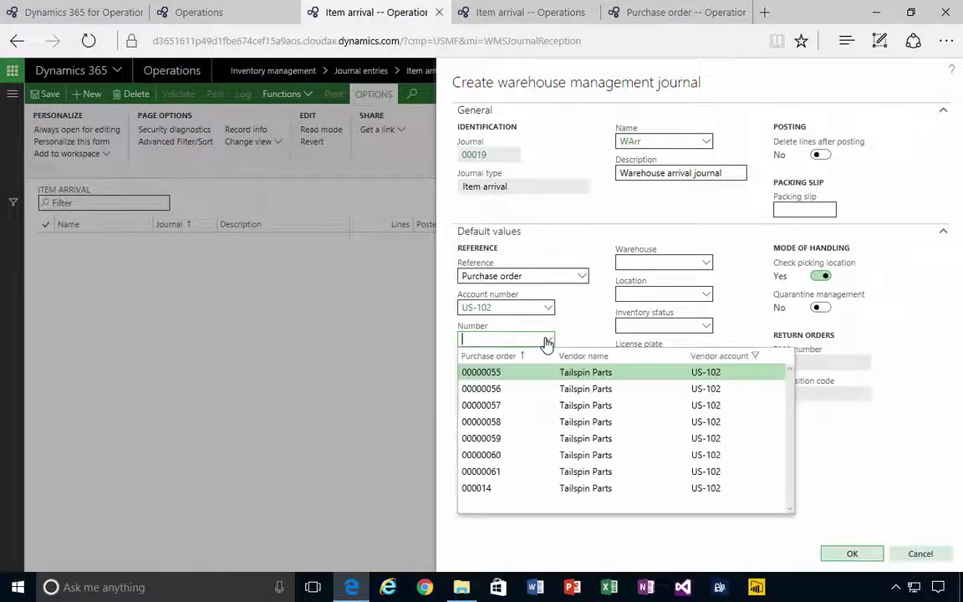
pyautogui.click(495, 472)
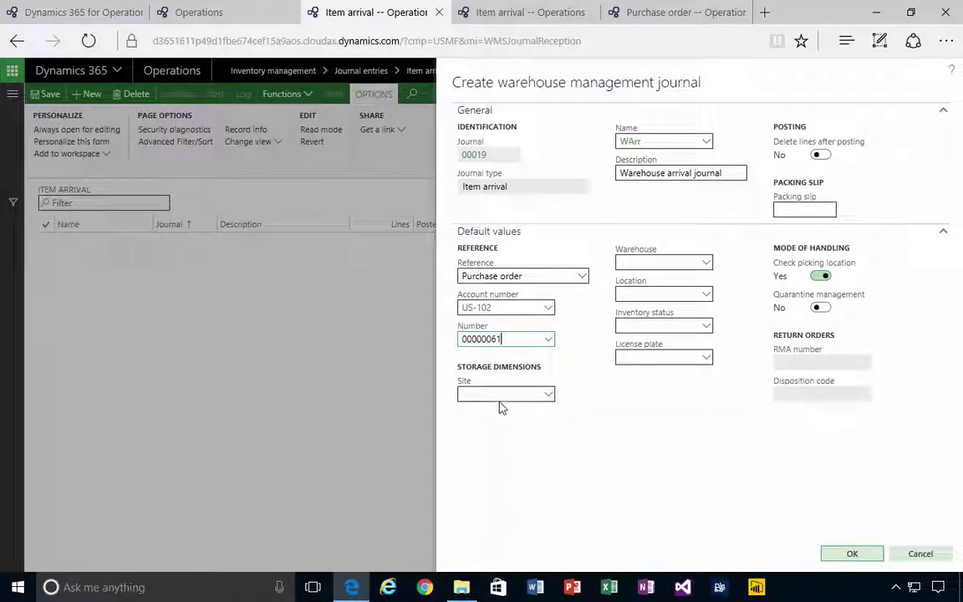
# Set site 2, warehouse 21, turn off Check picking location, and create journal 00019
pyautogui.click(501, 394)
pyautogui.write('2')
pyautogui.press('Tab')
pyautogui.write('21')
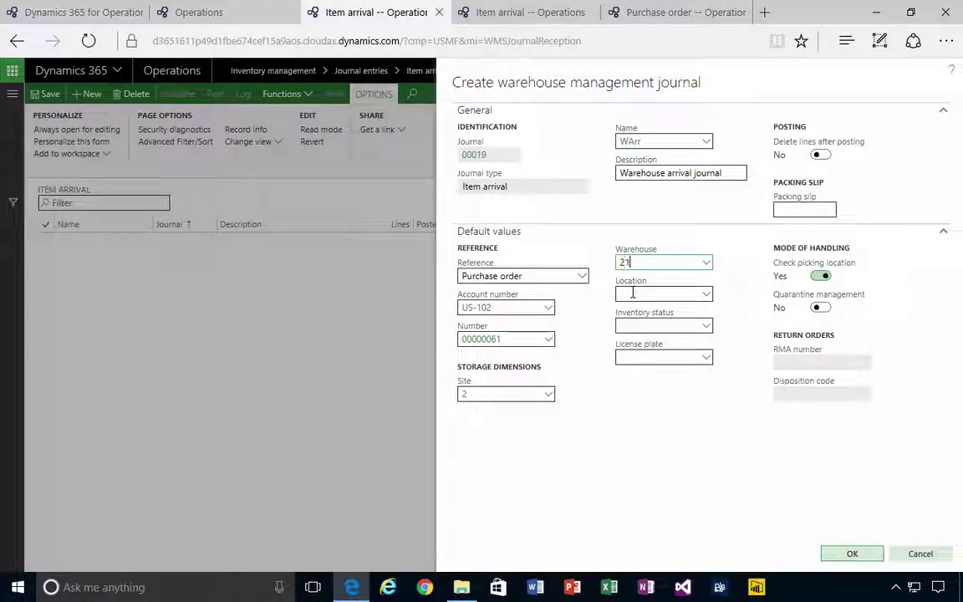
pyautogui.click(633, 293)
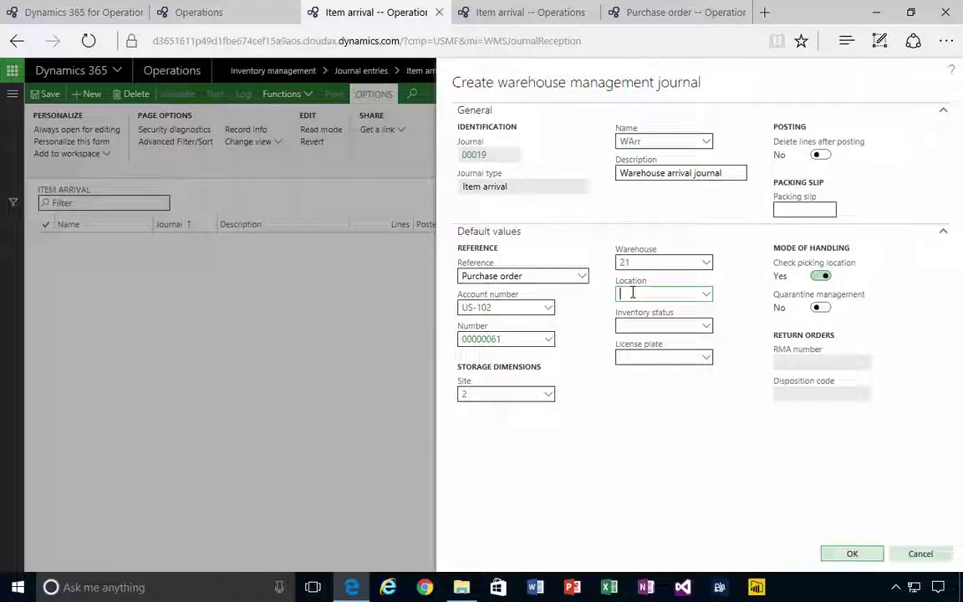
pyautogui.click(815, 277)
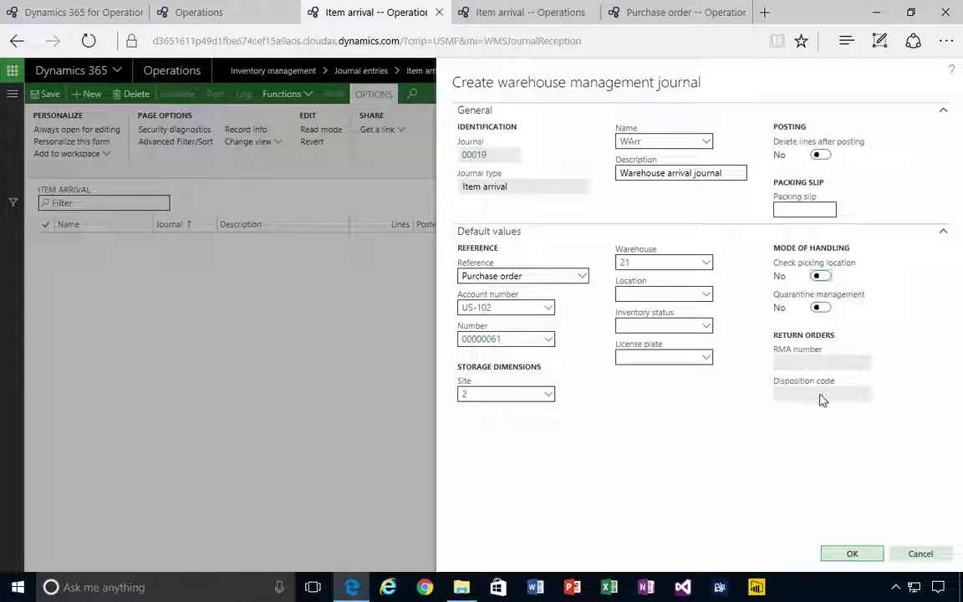
pyautogui.click(852, 553)
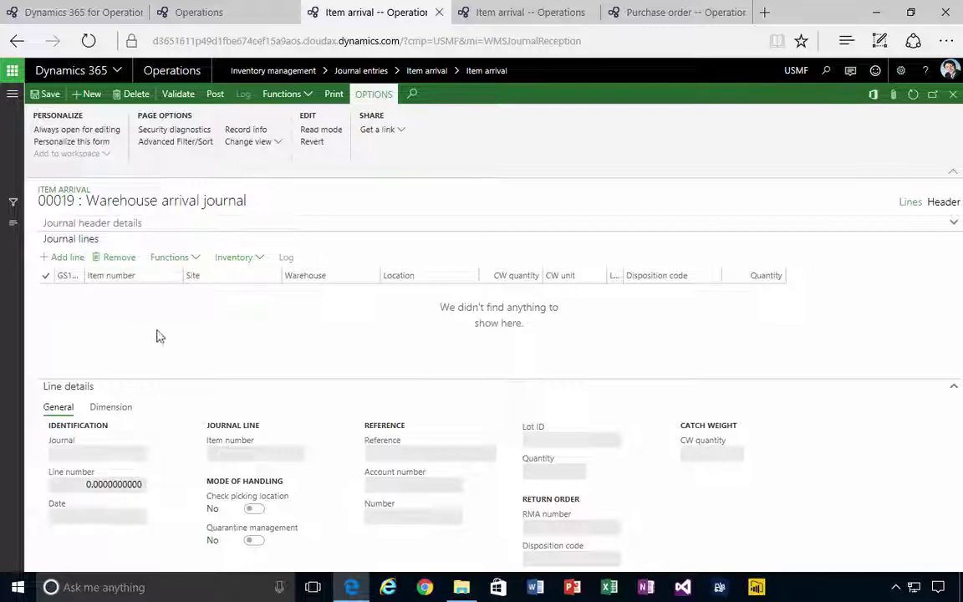
# Add a journal line for item X601, quantity 1.00
pyautogui.click(65, 257)
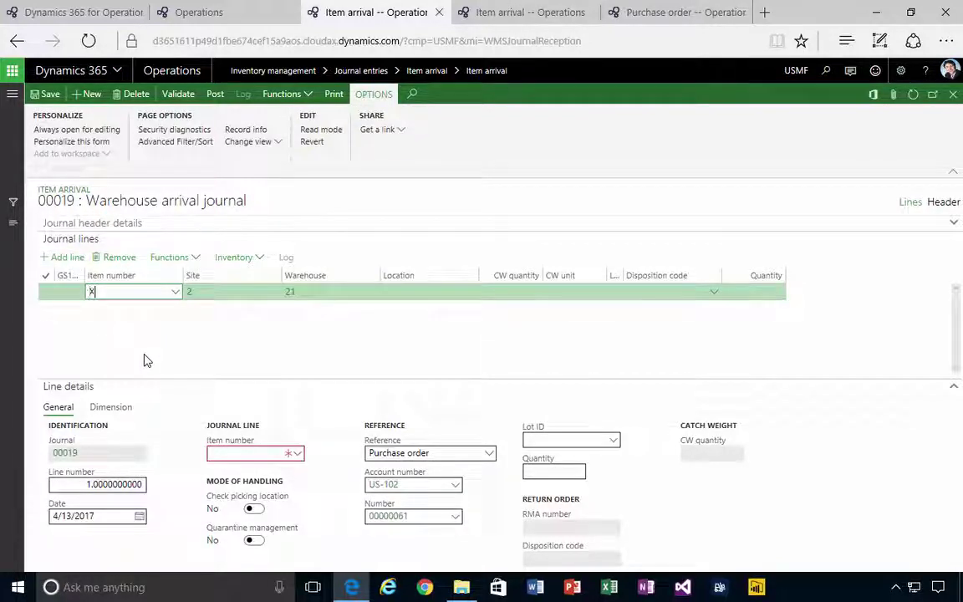
pyautogui.write('601')
pyautogui.press('Tab')
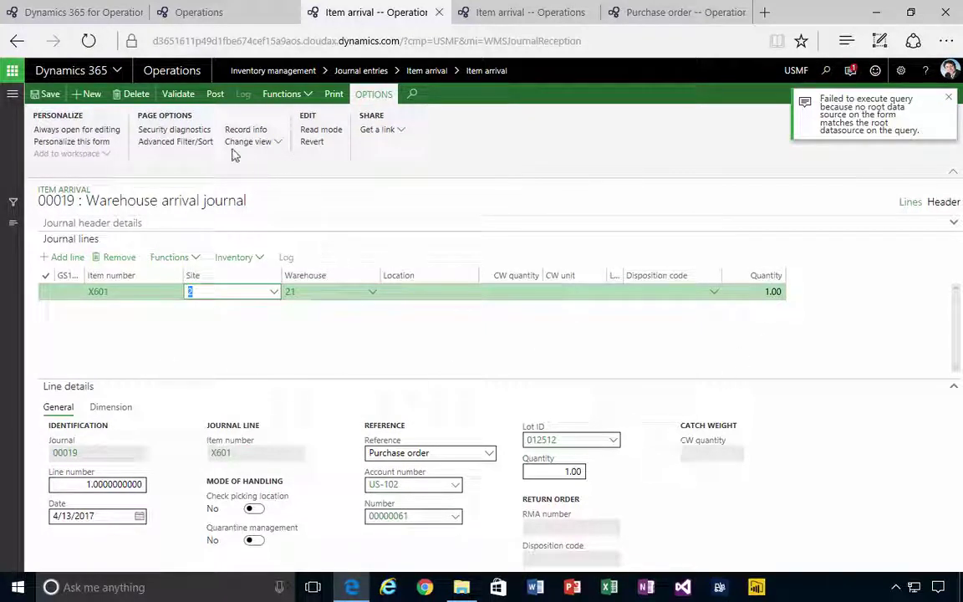
# Post journal 00019 and return to the dashboard
pyautogui.click(215, 94)
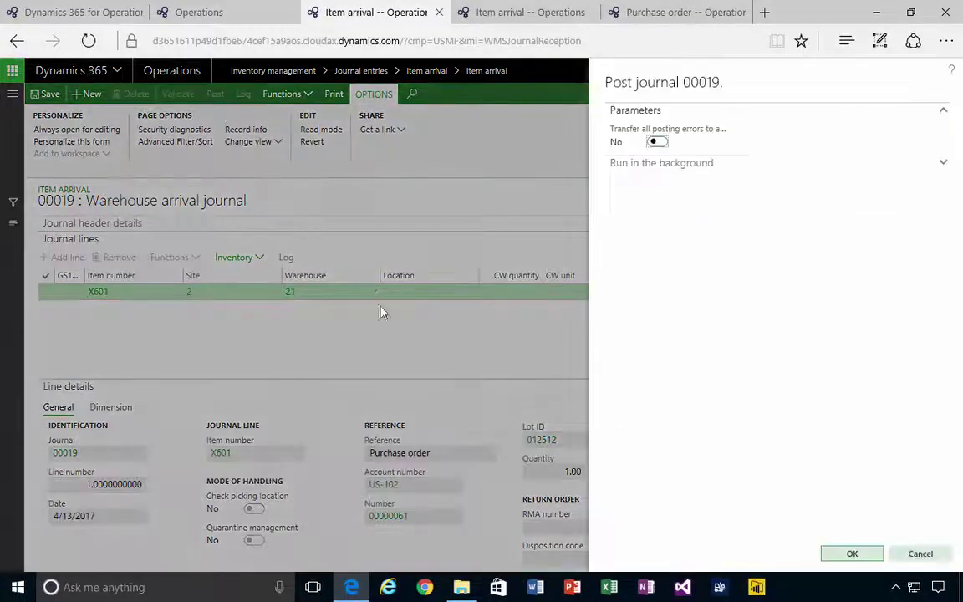
pyautogui.click(852, 554)
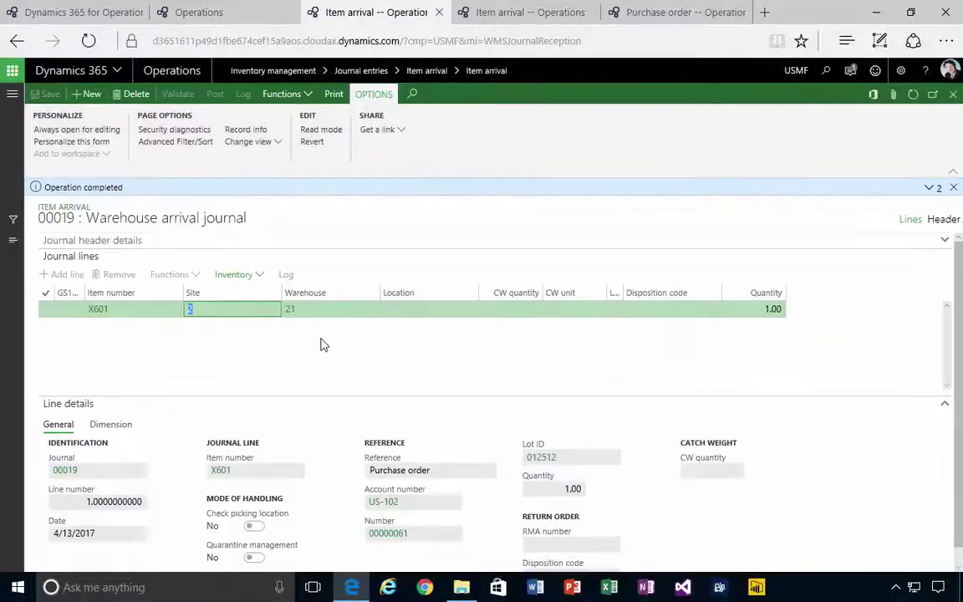
pyautogui.click(163, 69)
# Show Registered not received orders in the receipt workspace, now listing 00000060 and 00000061
pyautogui.click(604, 451)
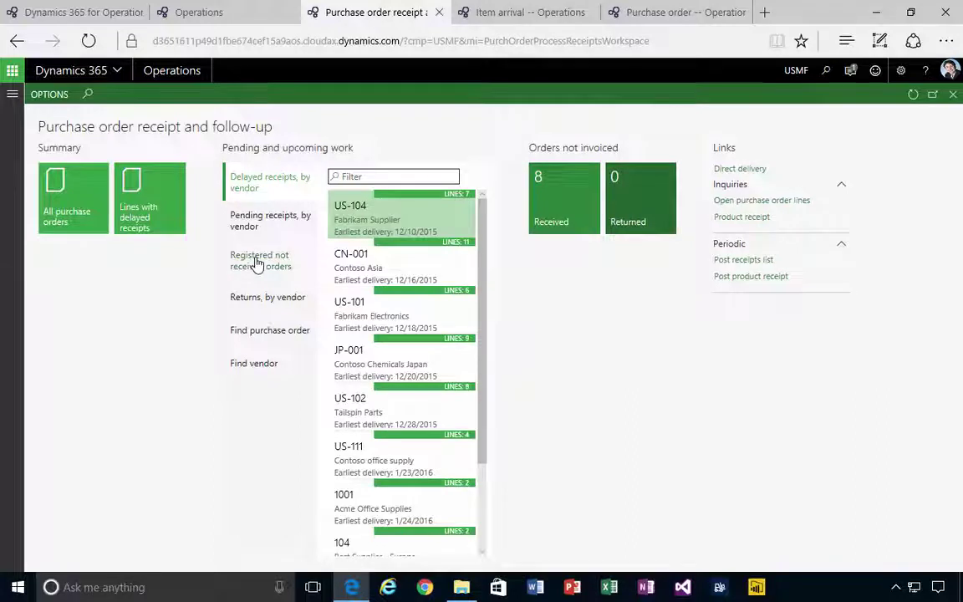
pyautogui.click(259, 269)
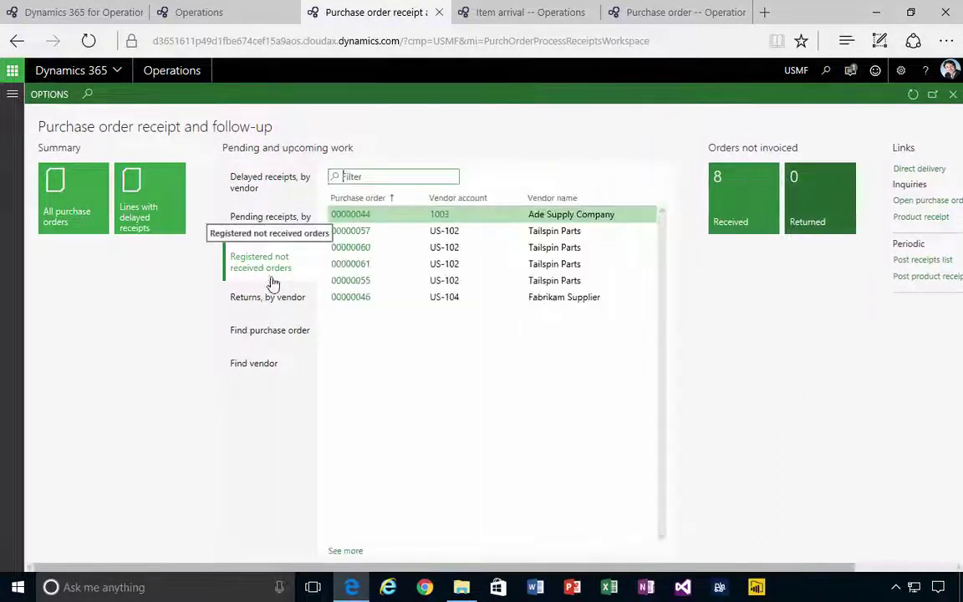